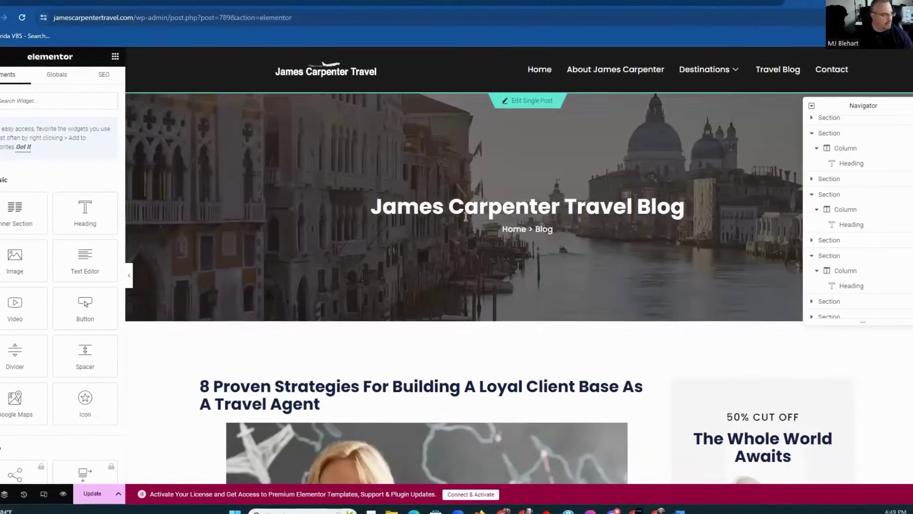
scroll(465, 216, "down", 2)
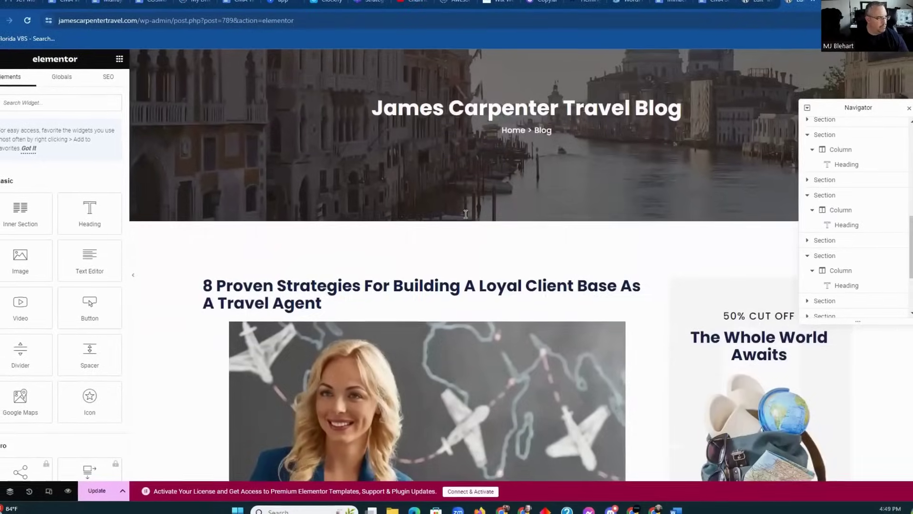
scroll(465, 214, "down", 1)
scroll(465, 213, "down", 1)
scroll(465, 213, "down", 2)
scroll(464, 215, "down", 2)
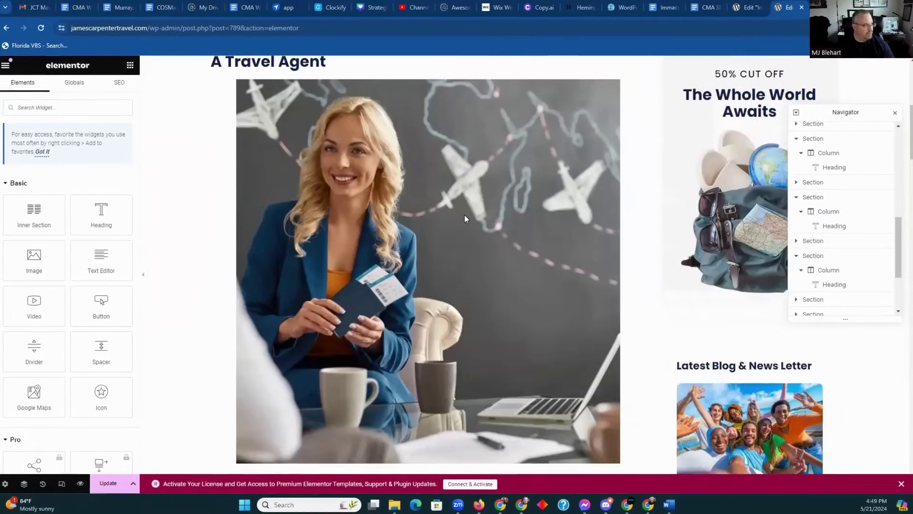
scroll(465, 215, "up", 1)
scroll(464, 215, "down", 1)
scroll(464, 215, "down", 1)
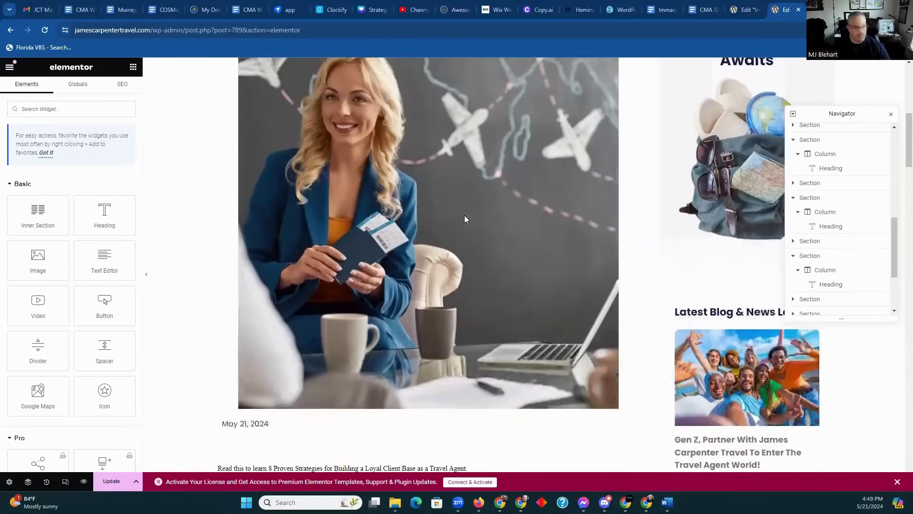
scroll(464, 215, "down", 1)
scroll(464, 215, "down", 3)
scroll(464, 215, "down", 2)
scroll(464, 218, "down", 3)
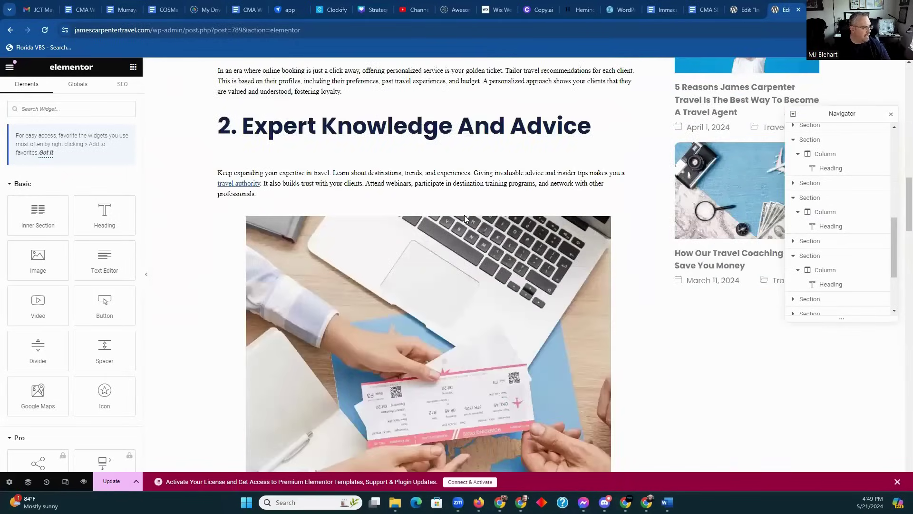
scroll(464, 217, "down", 4)
scroll(465, 218, "down", 3)
scroll(464, 218, "down", 2)
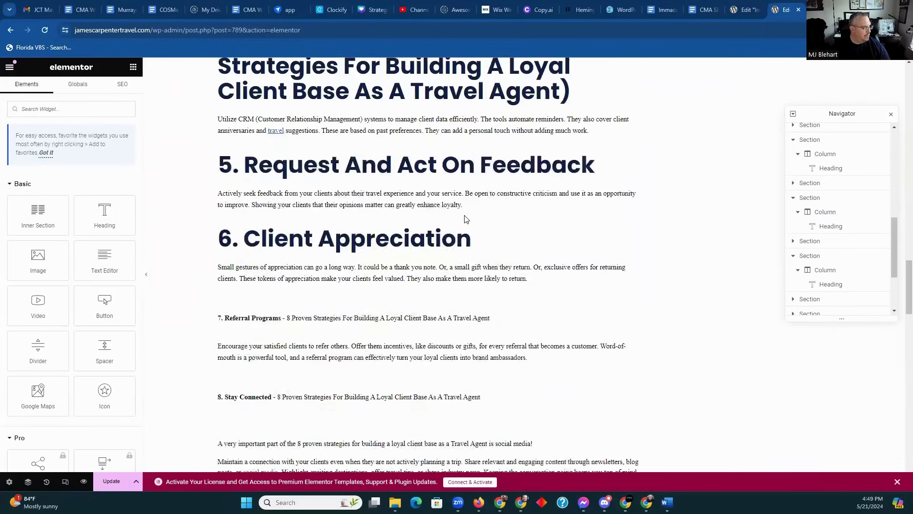
scroll(464, 218, "down", 2)
scroll(465, 220, "down", 1)
scroll(464, 218, "down", 1)
scroll(464, 220, "up", 1)
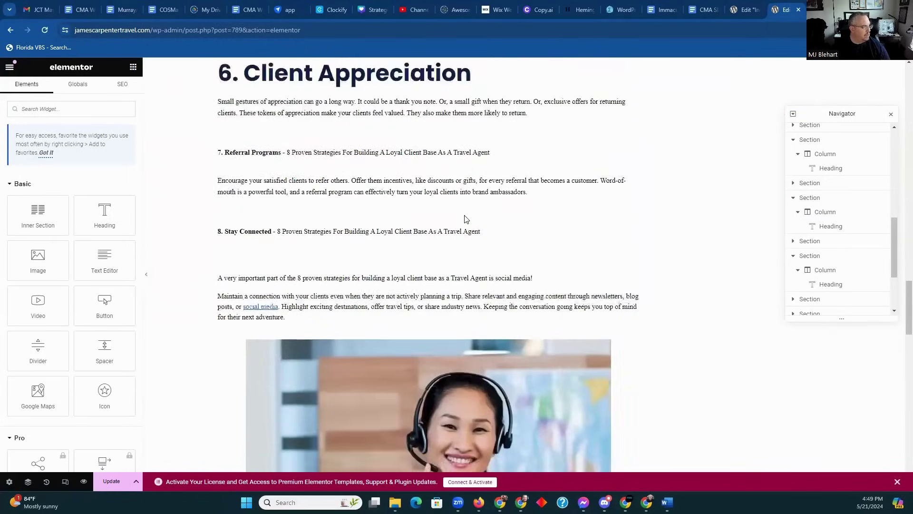
scroll(464, 219, "up", 1)
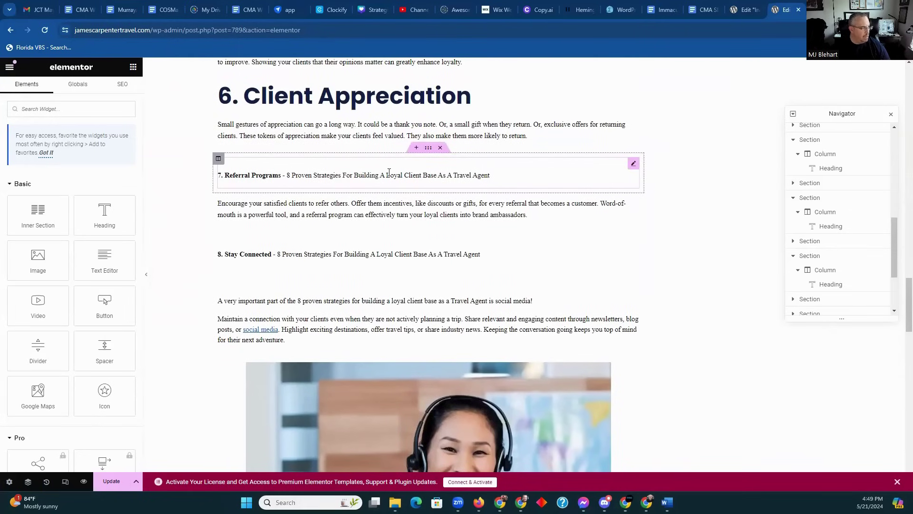
scroll(389, 172, "up", 1)
scroll(389, 171, "up", 2)
scroll(389, 171, "up", 2)
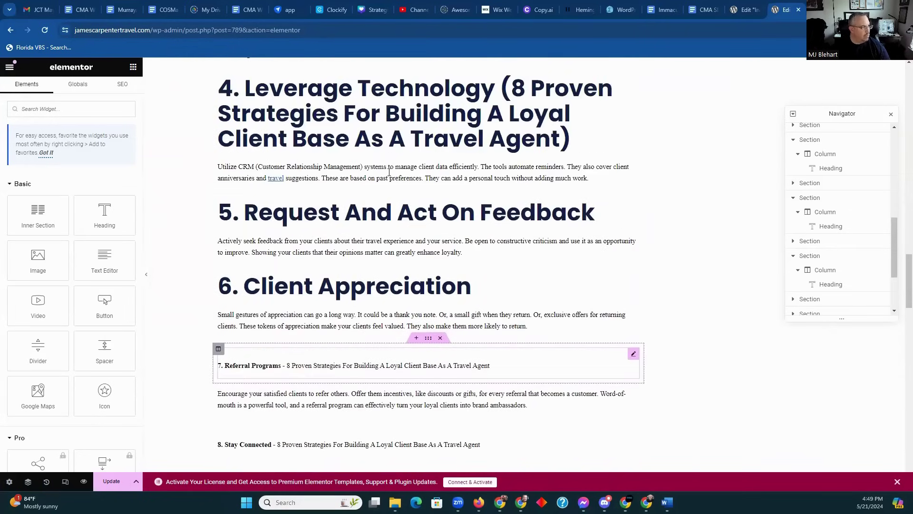
scroll(388, 171, "down", 1)
scroll(388, 171, "down", 1)
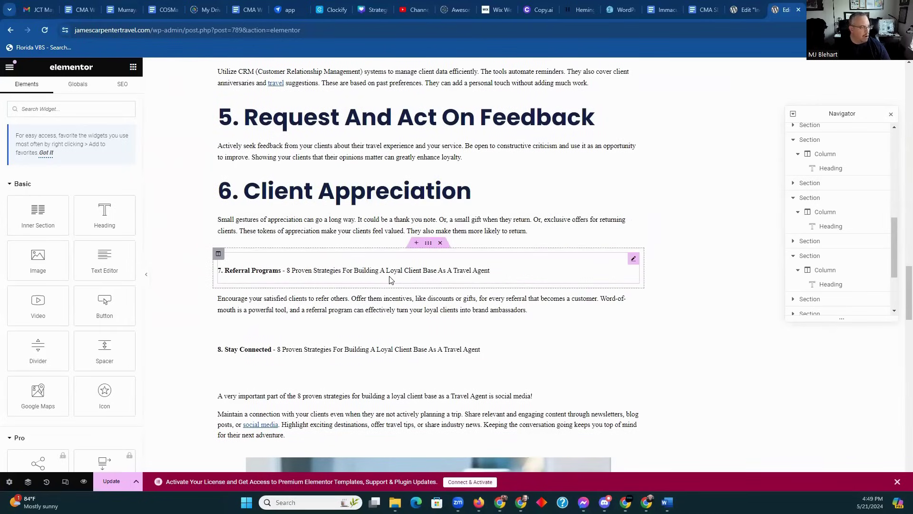
- Strip the leftover code and trailing strategy phrase so the heading reads '7. Referral Programs'
left_click(324, 273)
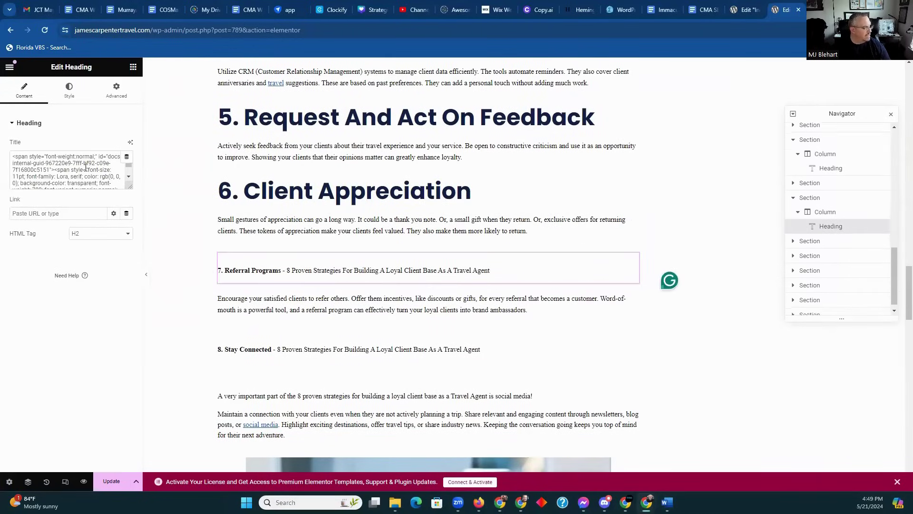
scroll(35, 168, "down", 1)
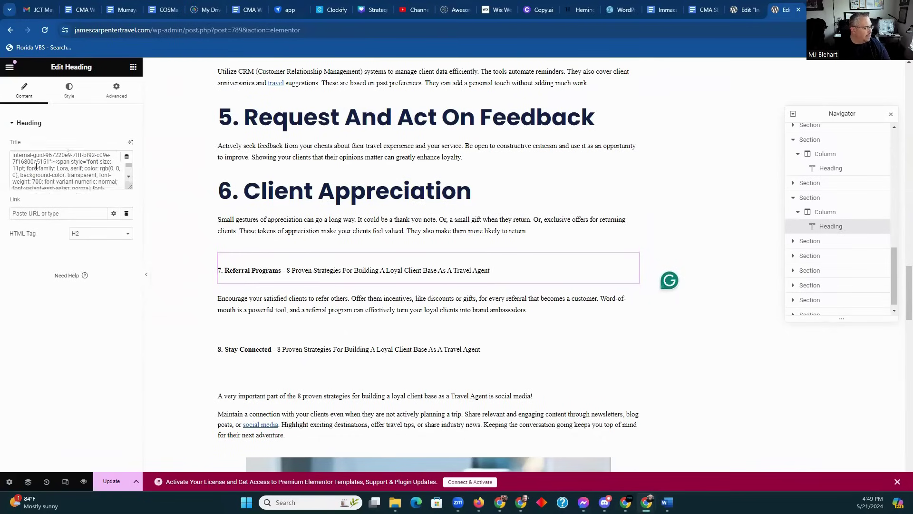
scroll(36, 168, "down", 1)
scroll(36, 167, "down", 1)
scroll(36, 168, "down", 1)
scroll(36, 168, "up", 1)
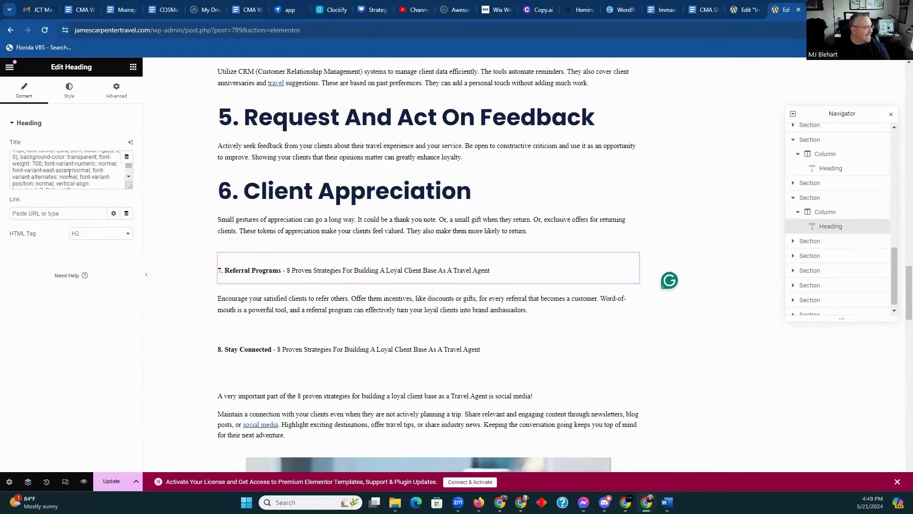
scroll(50, 170, "up", 1)
scroll(68, 171, "up", 1)
scroll(86, 174, "up", 1)
scroll(79, 170, "down", 1)
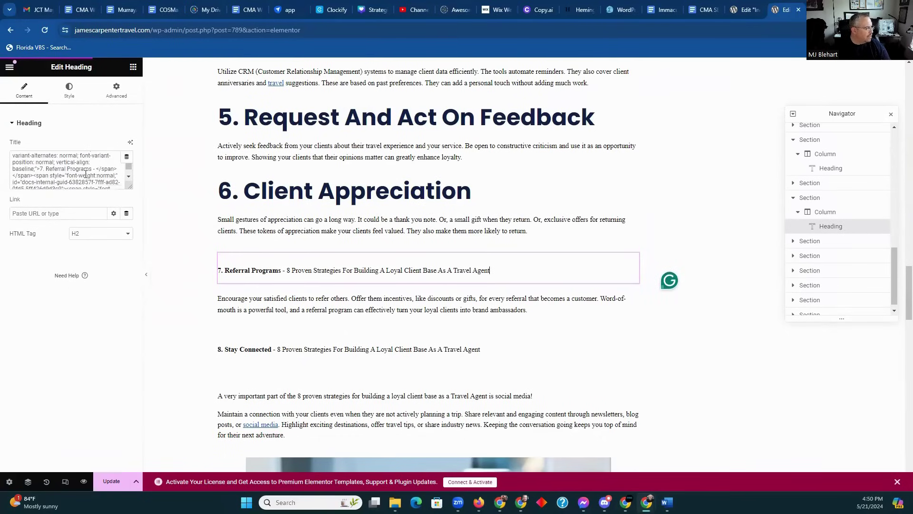
scroll(68, 166, "down", 1)
scroll(54, 163, "down", 1)
scroll(41, 159, "down", 1)
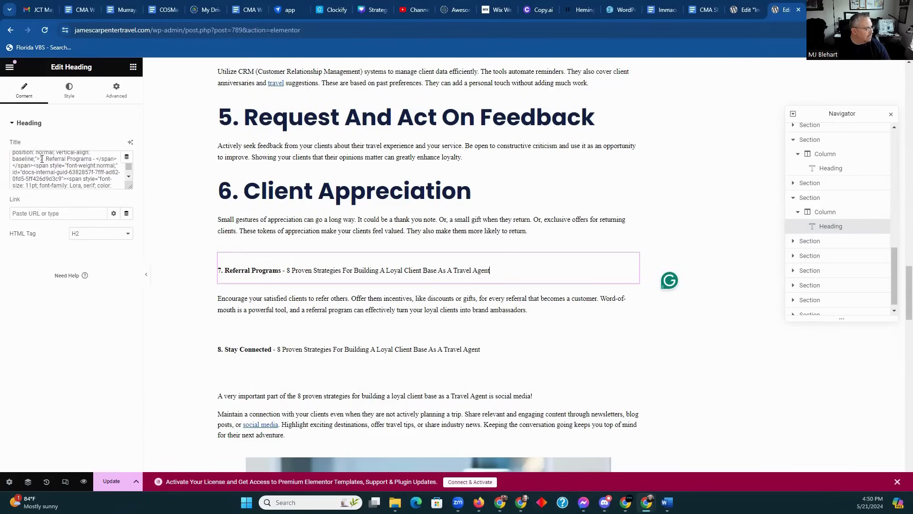
left_click_drag(40, 159, 5, 123)
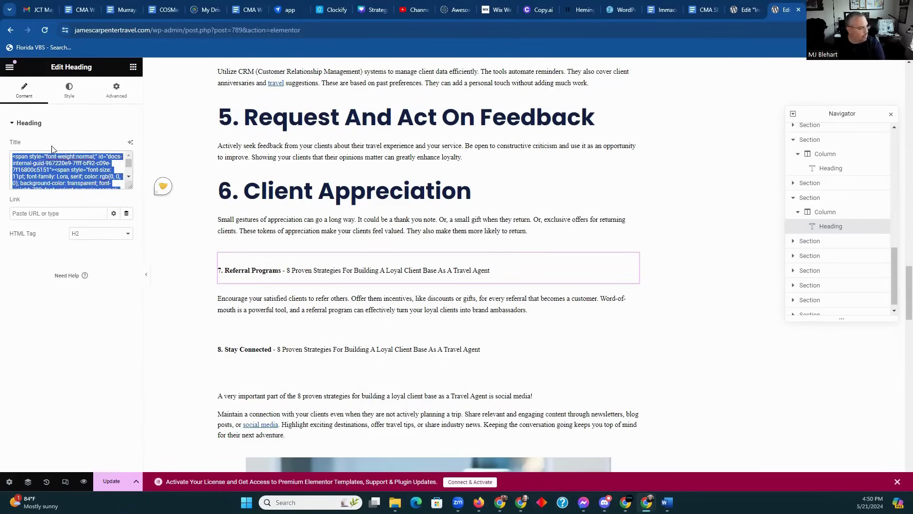
key("BackSpace")
left_click_drag(64, 156, 104, 211)
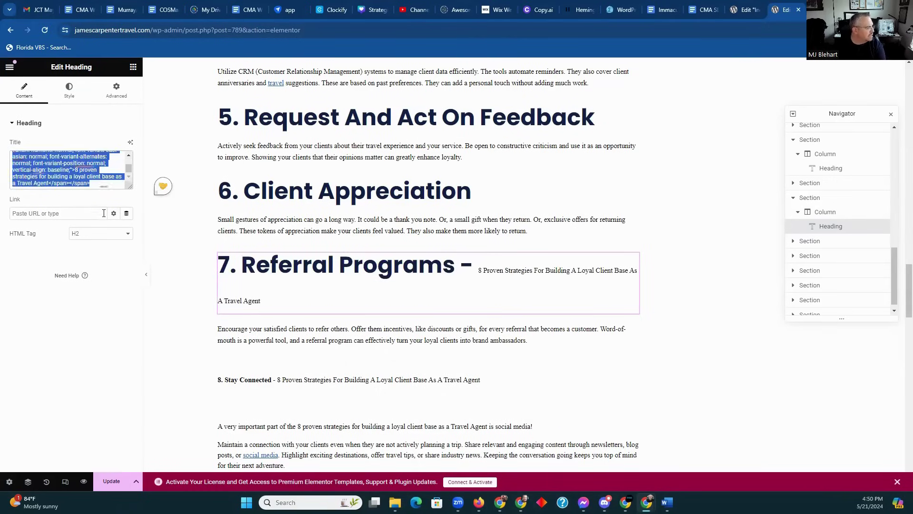
key("BackSpace")
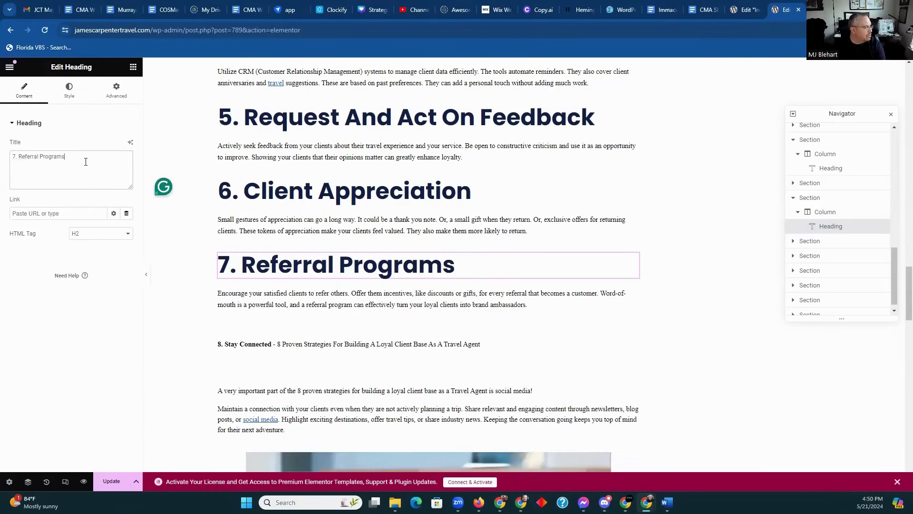
left_click(42, 123)
scroll(257, 264, "down", 1)
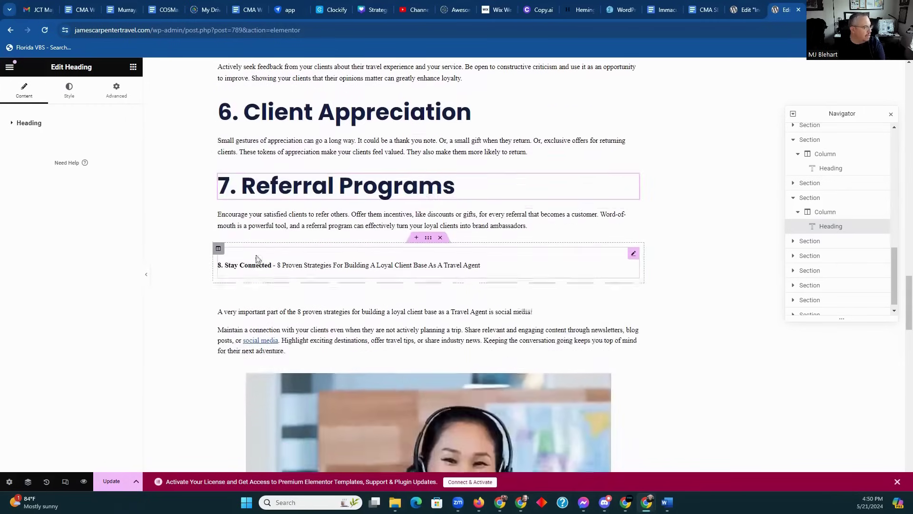
- Strip the code and trailing phrase so the heading reads '8. Stay Connected'
left_click(257, 263)
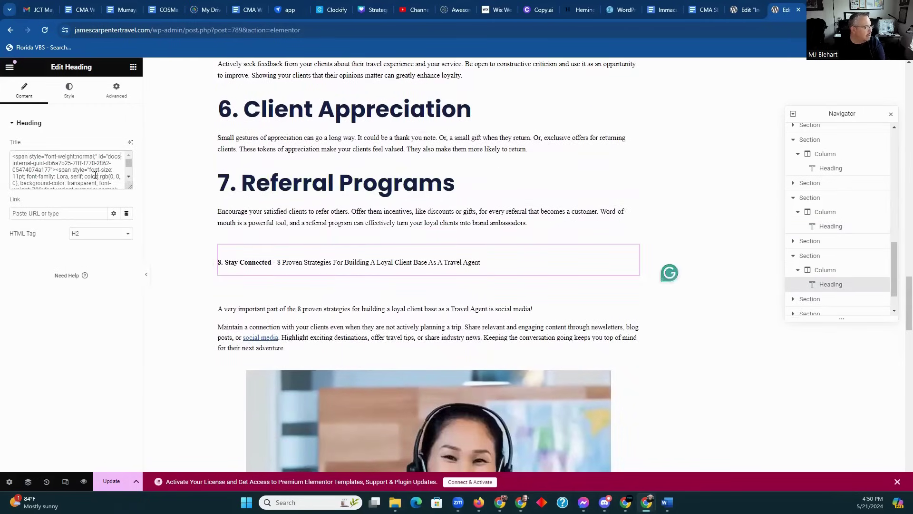
scroll(29, 178, "down", 1)
scroll(35, 176, "down", 1)
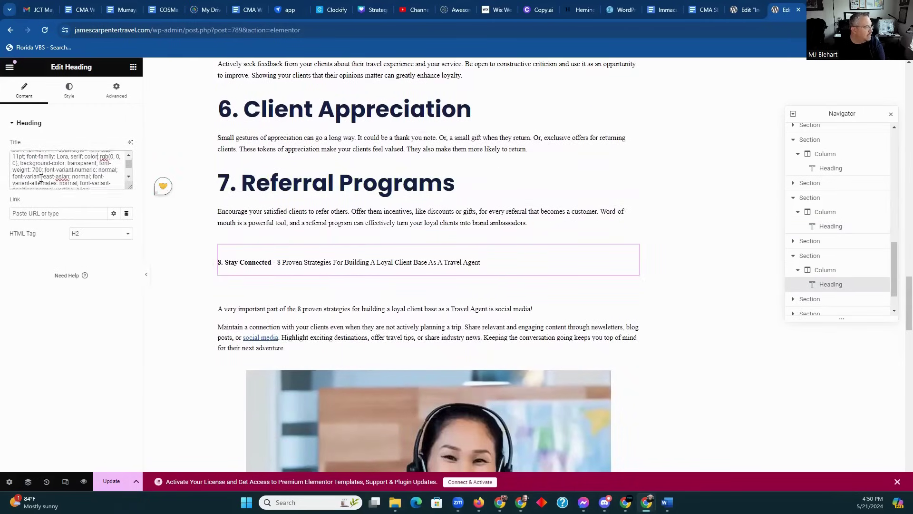
scroll(41, 175, "down", 1)
scroll(60, 177, "down", 1)
scroll(60, 176, "down", 1)
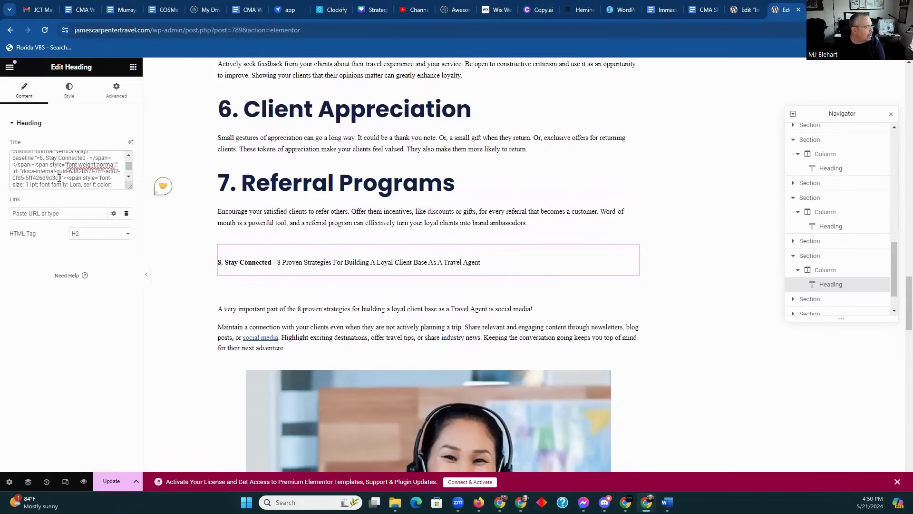
left_click_drag(39, 158, 4, 124)
key("BackSpace")
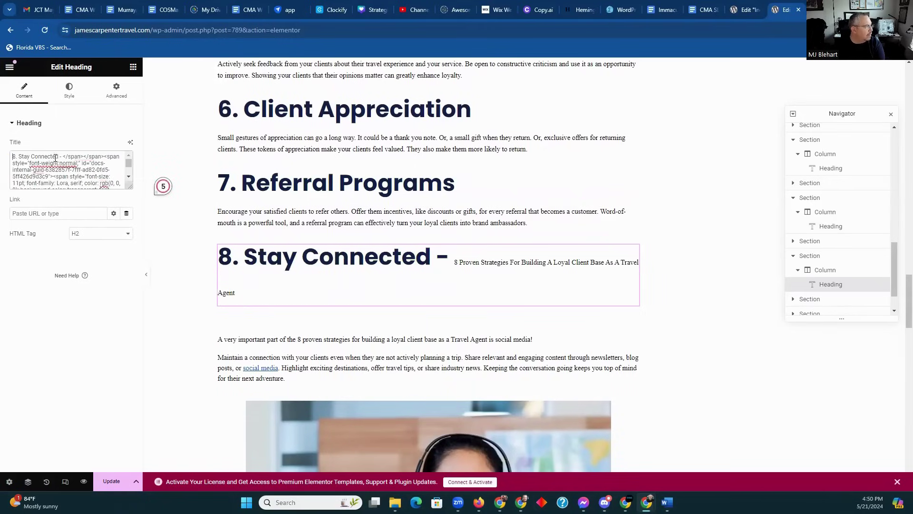
left_click_drag(60, 156, 114, 187)
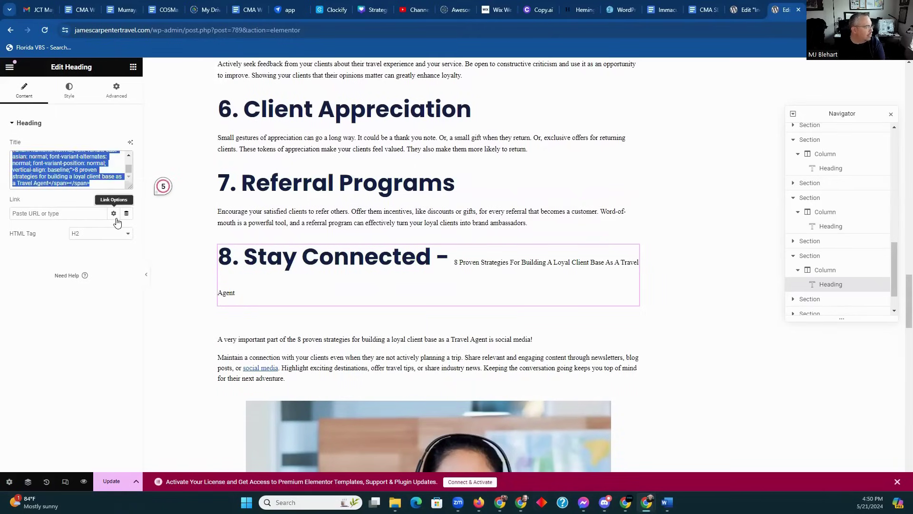
key("BackSpace")
- Select the first sentence under 8. Stay Connected, then add an empty section below that heading
left_click(316, 311)
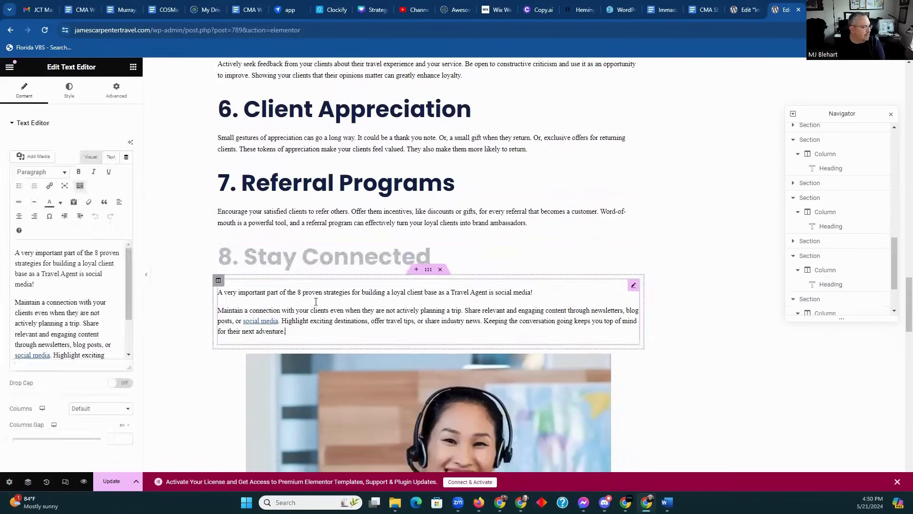
left_click(307, 292)
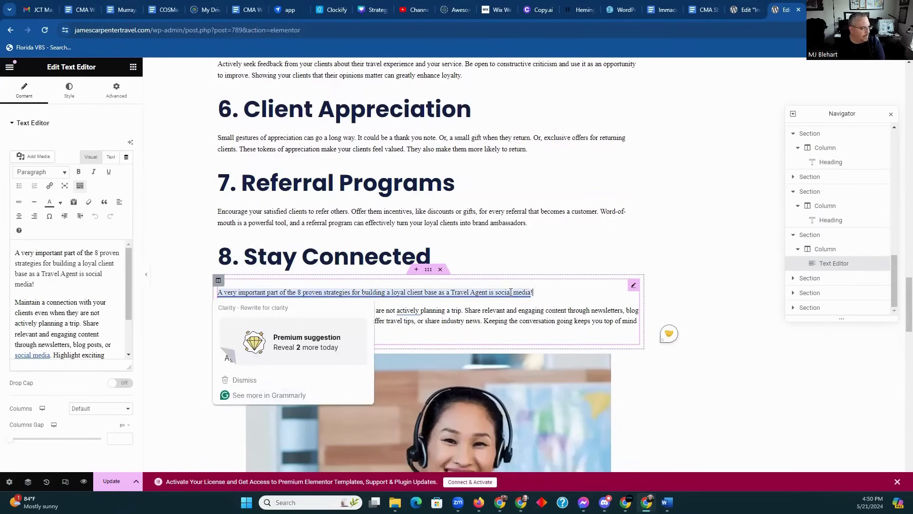
left_click_drag(534, 292, 218, 292)
key("ctrl+c")
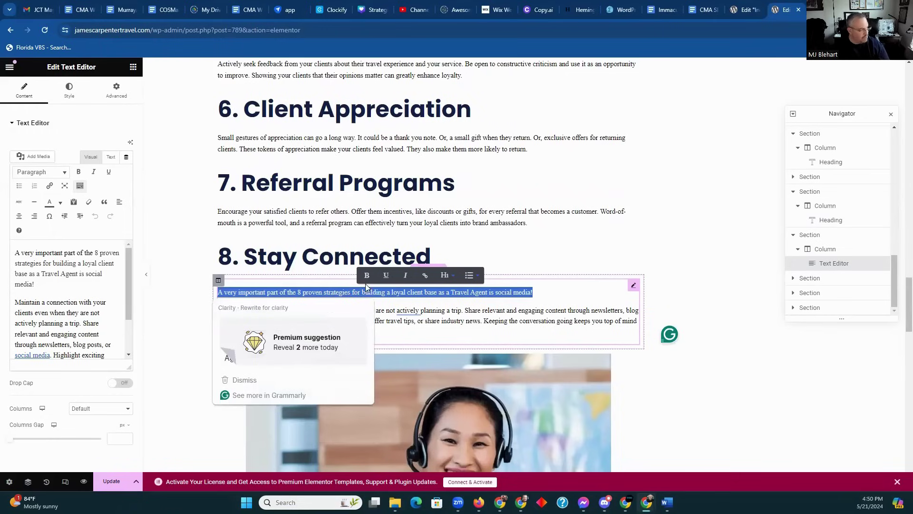
left_click(514, 256)
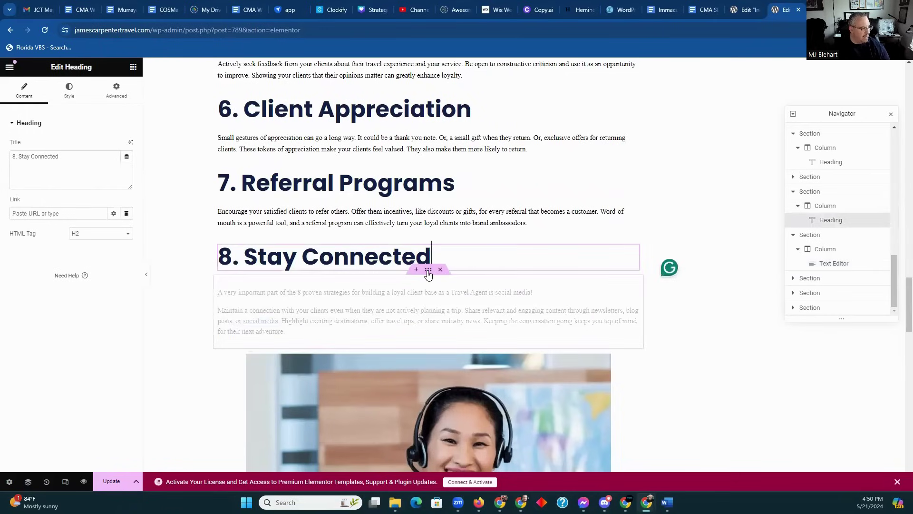
left_click(418, 270)
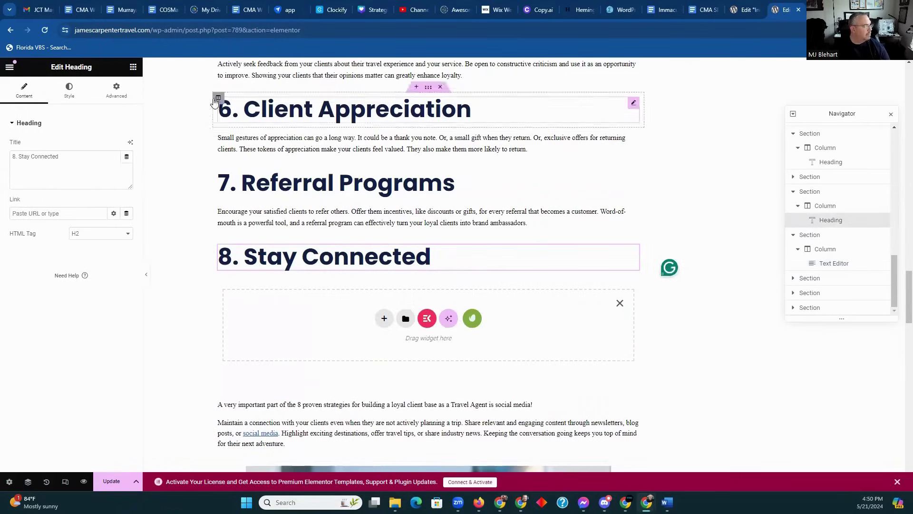
- Drop a Heading widget into the empty section, paste the social-media sentence, and set it to H3
left_click(132, 67)
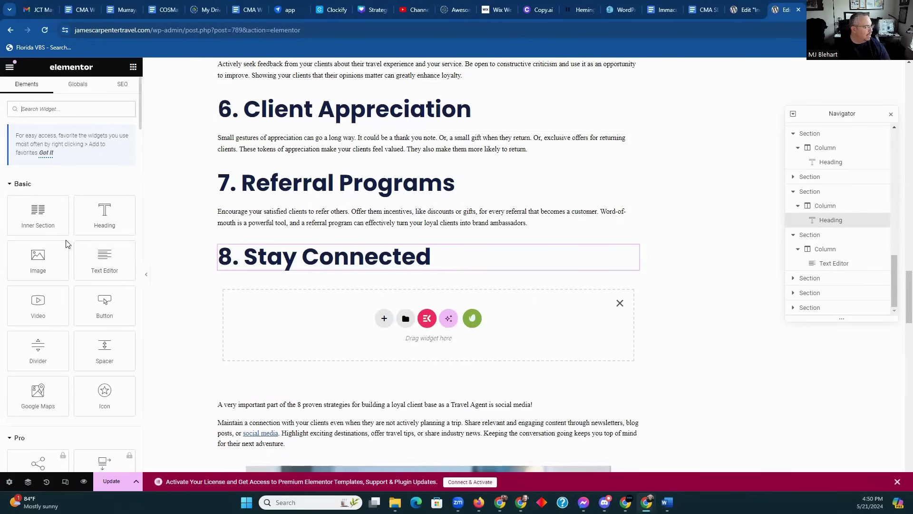
left_click_drag(105, 214, 316, 321)
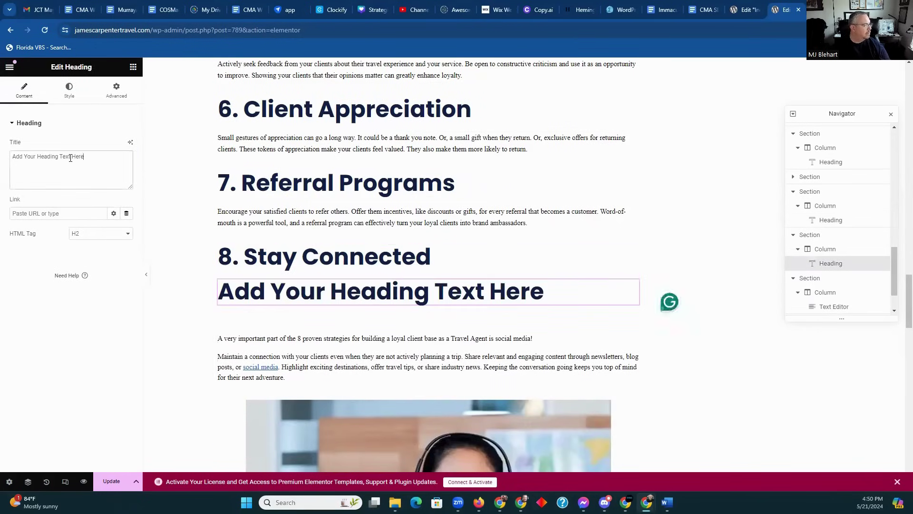
key("ctrl+v")
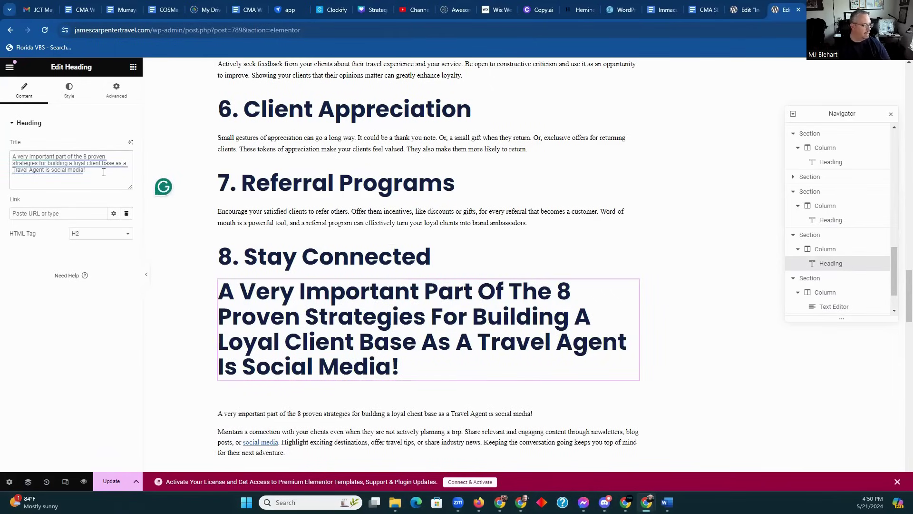
left_click(86, 232)
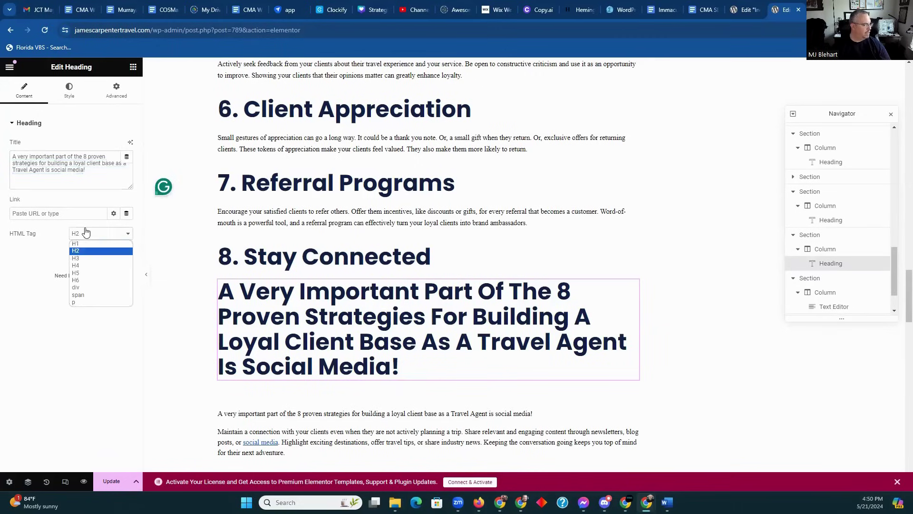
left_click(84, 258)
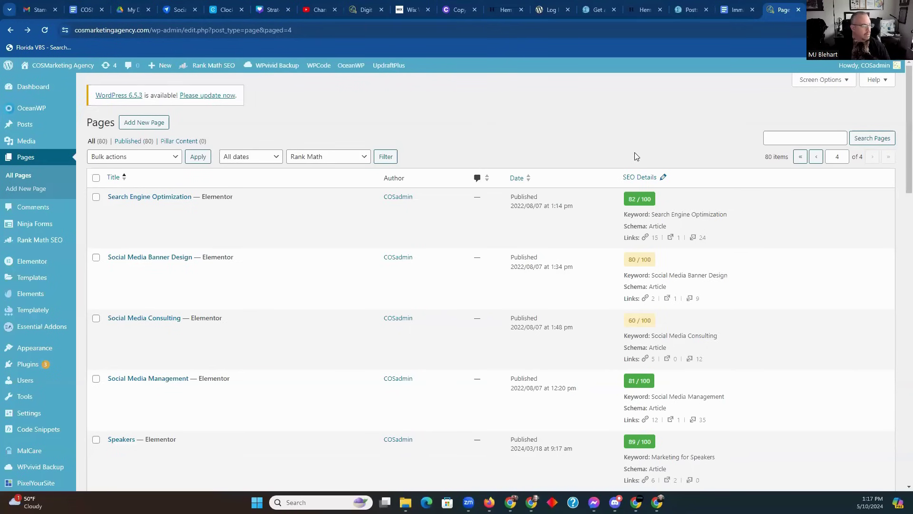
scroll(503, 182, "down", 1)
scroll(503, 182, "down", 1)
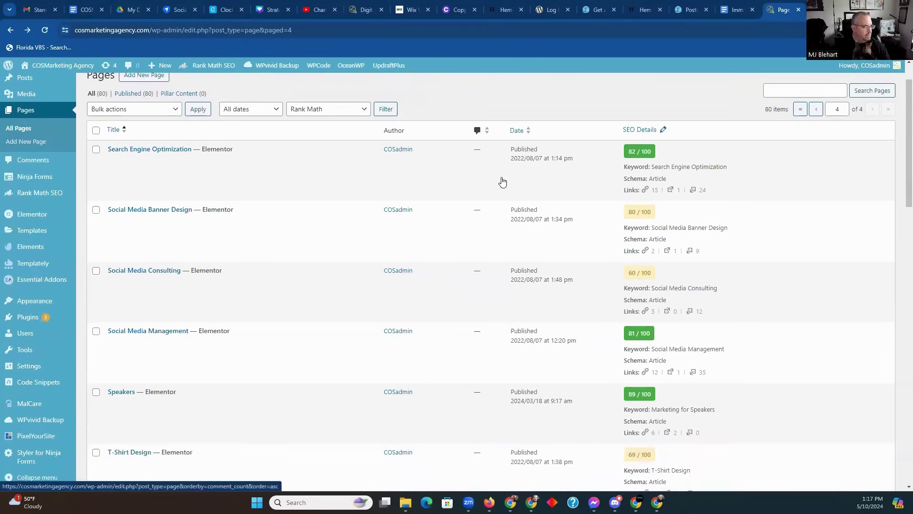
scroll(502, 178, "down", 2)
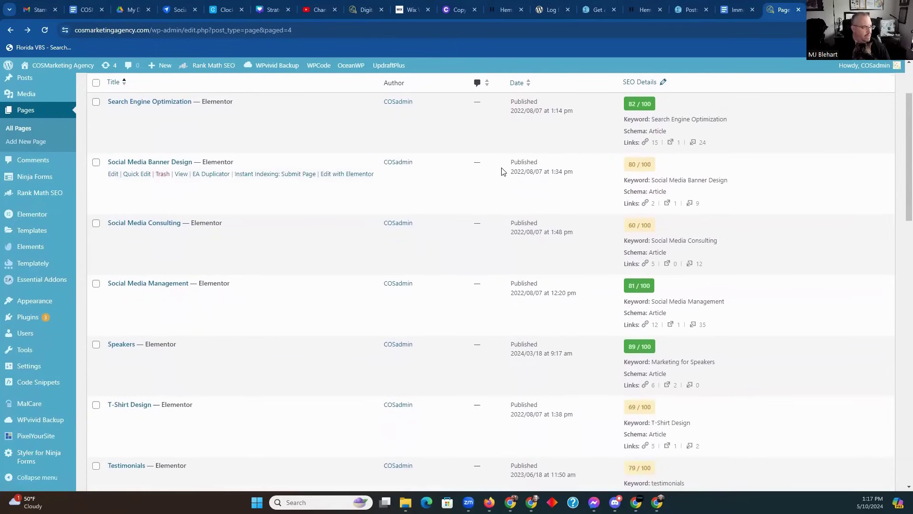
scroll(501, 172, "up", 1)
scroll(501, 171, "up", 2)
scroll(501, 171, "down", 3)
scroll(501, 172, "down", 1)
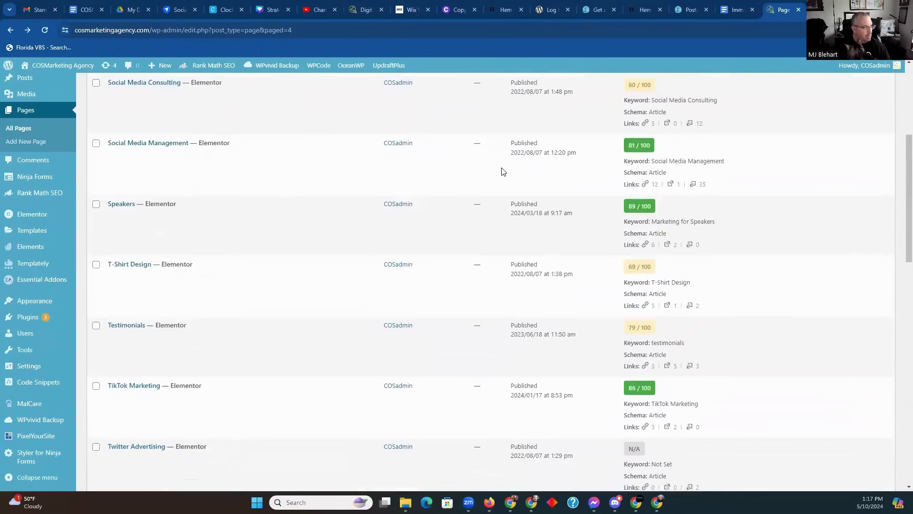
scroll(501, 172, "down", 3)
scroll(502, 171, "down", 3)
scroll(501, 172, "down", 1)
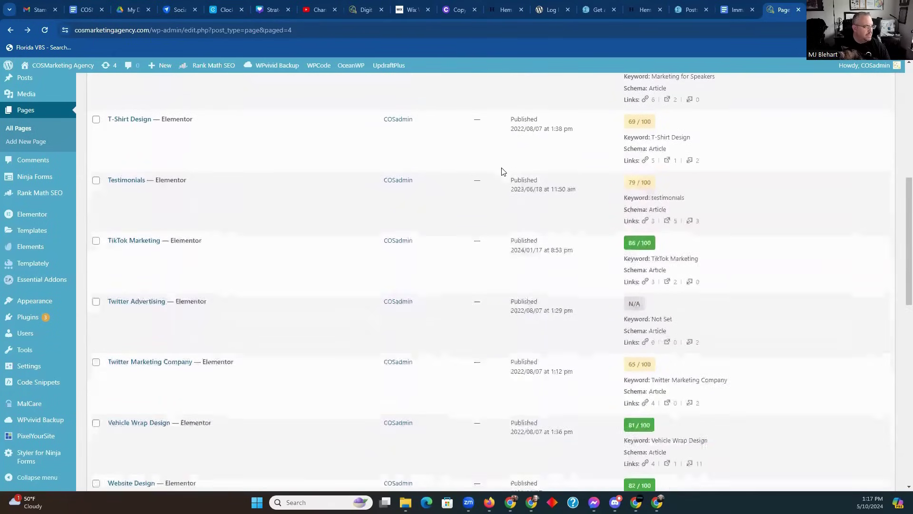
scroll(501, 172, "down", 1)
scroll(502, 172, "down", 1)
scroll(501, 172, "down", 1)
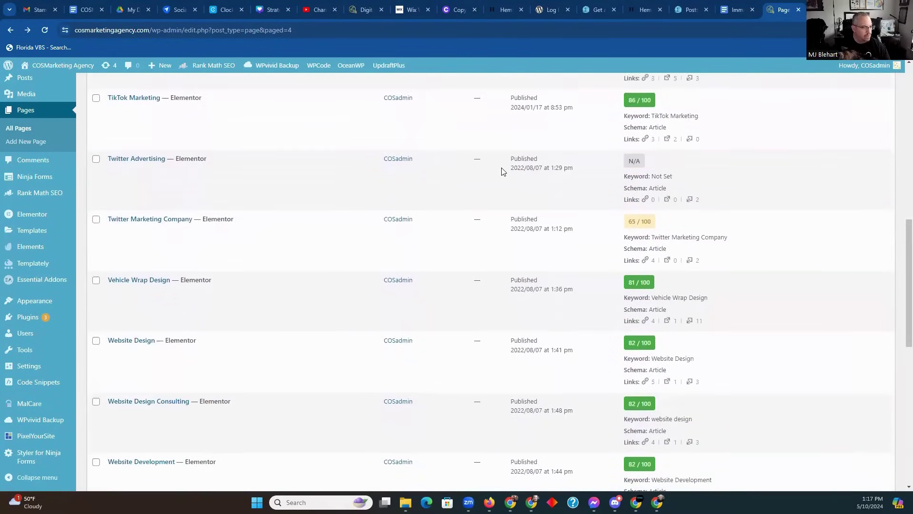
scroll(502, 171, "down", 1)
scroll(501, 172, "down", 4)
scroll(501, 171, "down", 1)
scroll(501, 171, "down", 1)
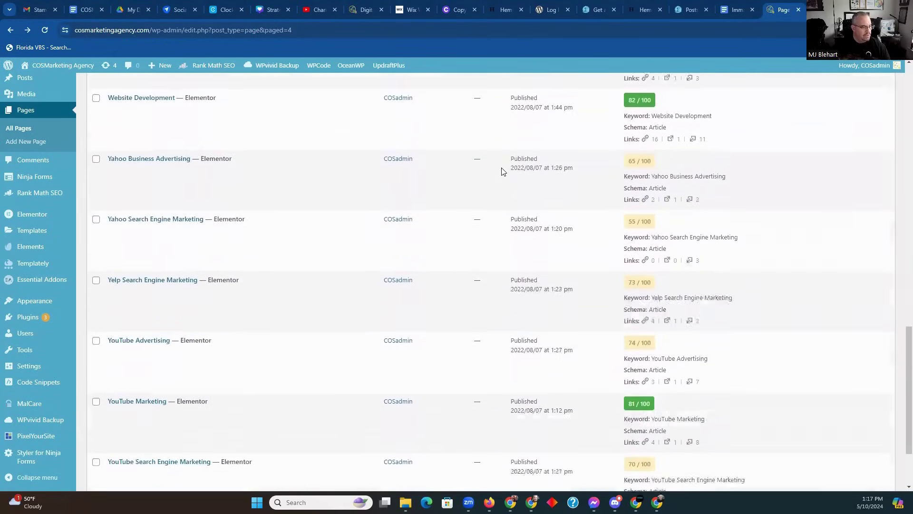
scroll(502, 171, "down", 1)
scroll(501, 171, "down", 1)
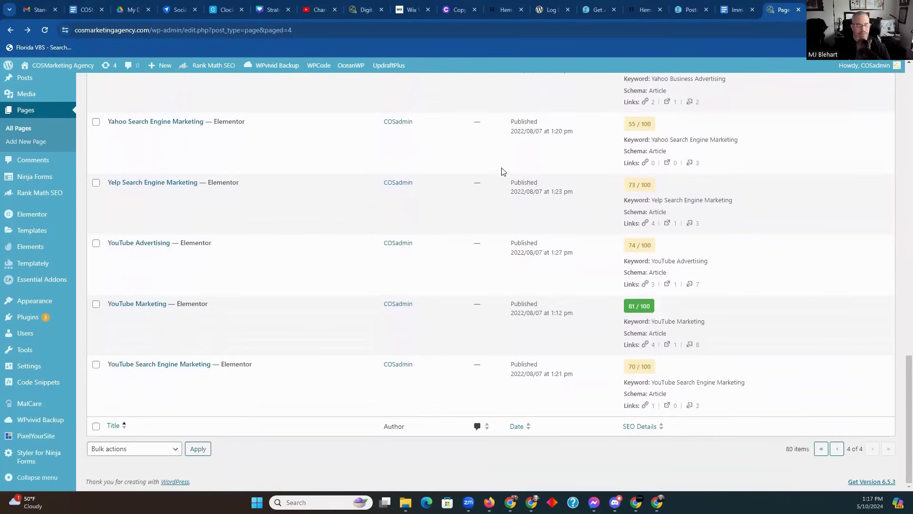
scroll(581, 220, "up", 1)
scroll(580, 217, "up", 1)
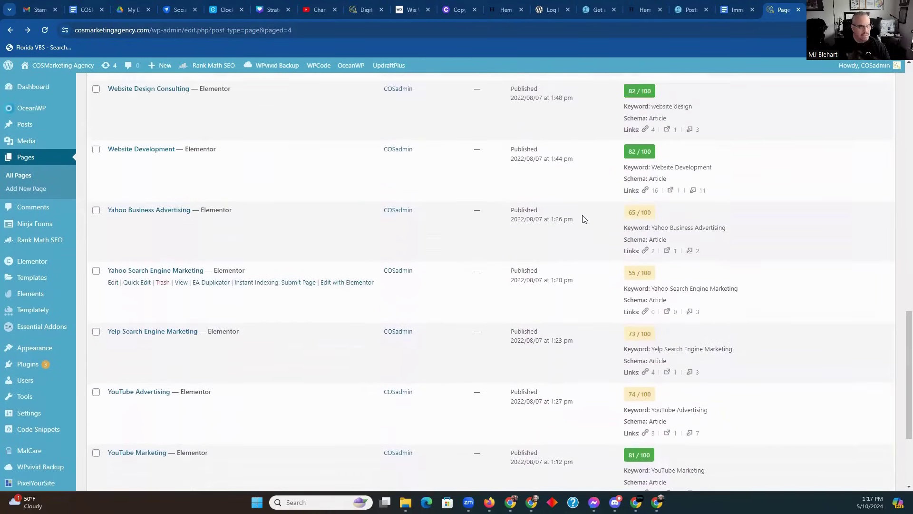
scroll(582, 219, "up", 1)
scroll(581, 217, "up", 1)
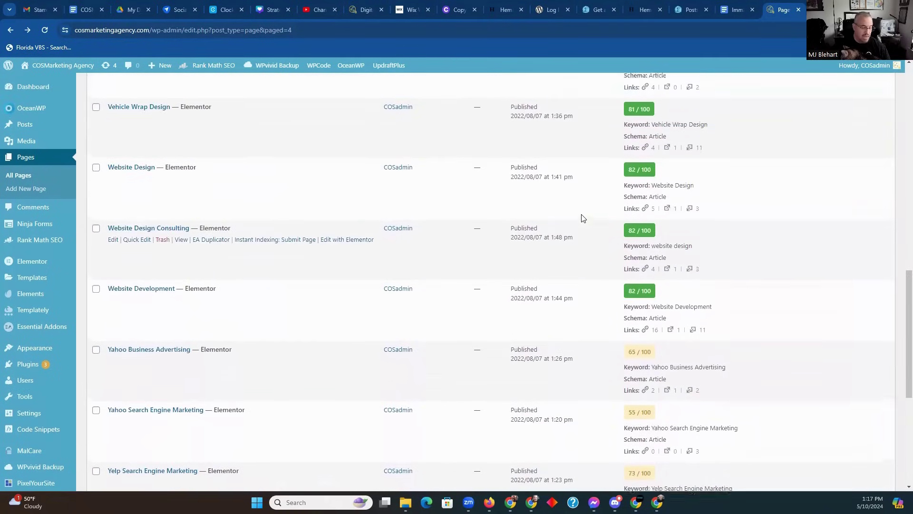
scroll(428, 193, "up", 2)
scroll(450, 206, "up", 2)
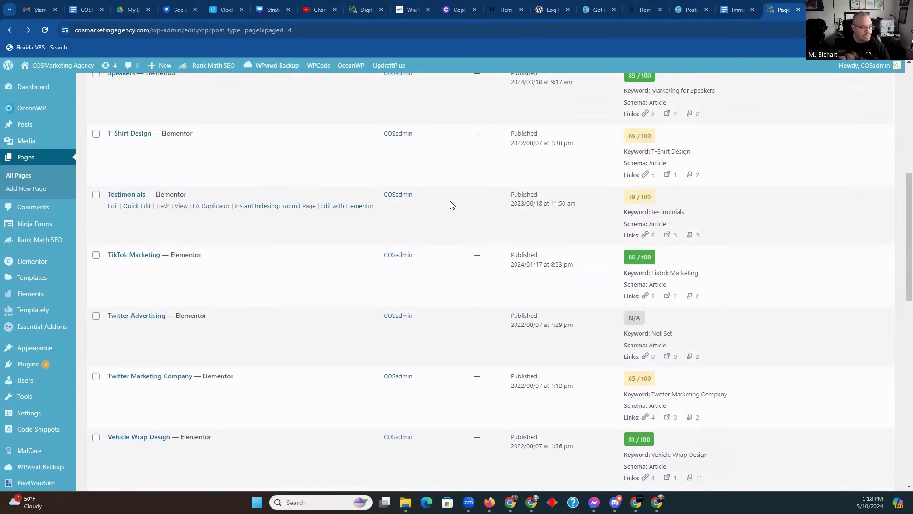
scroll(451, 204, "up", 1)
scroll(450, 205, "up", 1)
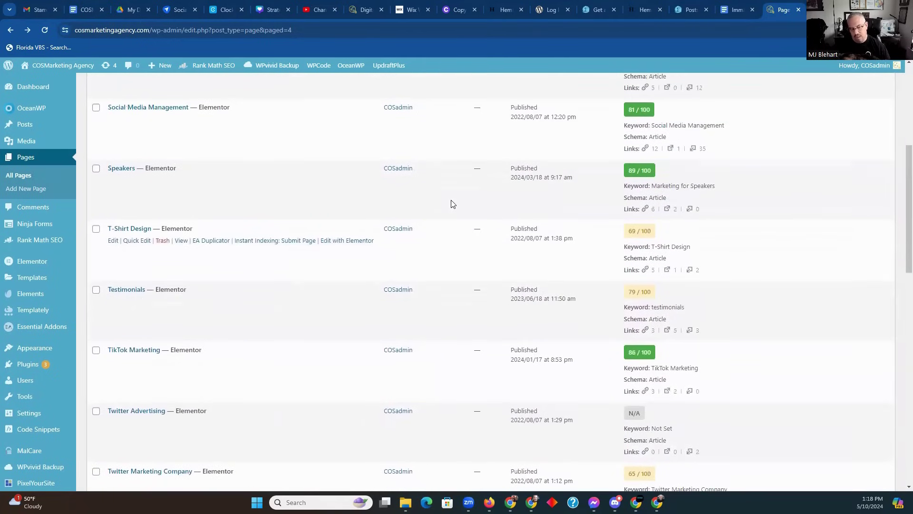
scroll(451, 204, "up", 1)
scroll(451, 204, "up", 1)
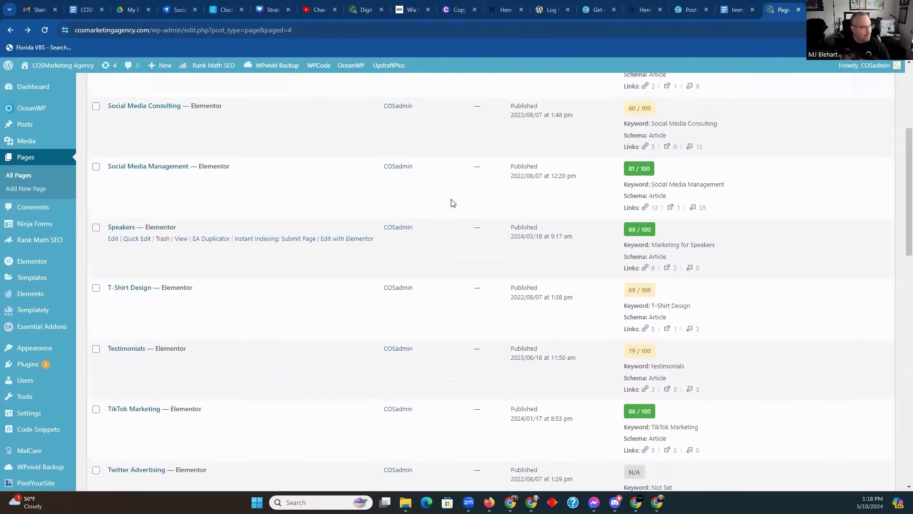
scroll(452, 204, "up", 2)
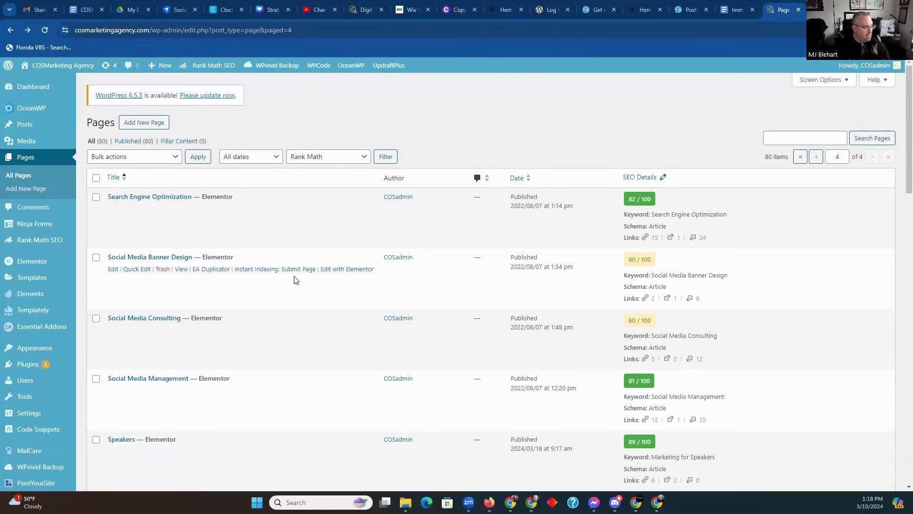
mouse_move(222, 313)
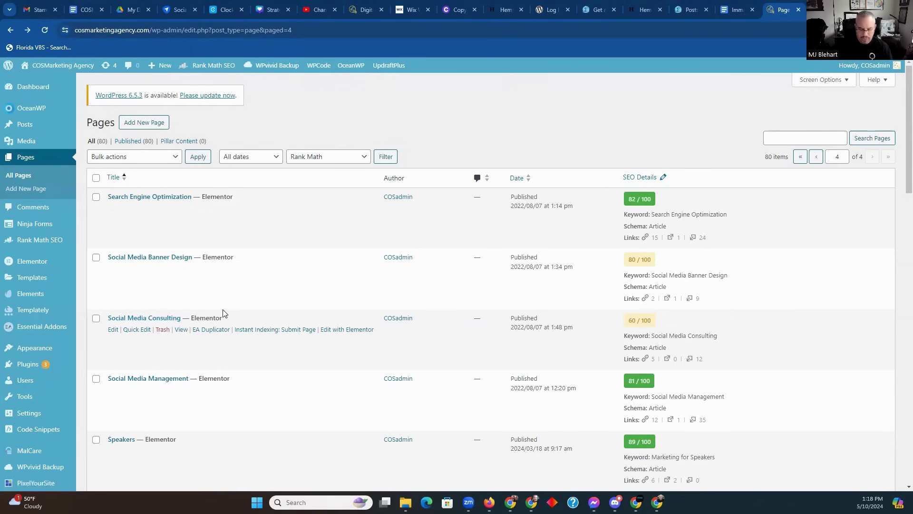
- Open Social Media Consulting in Elementor and show its Rank Math SEO panel (62/100, 3 errors)
left_click(125, 318)
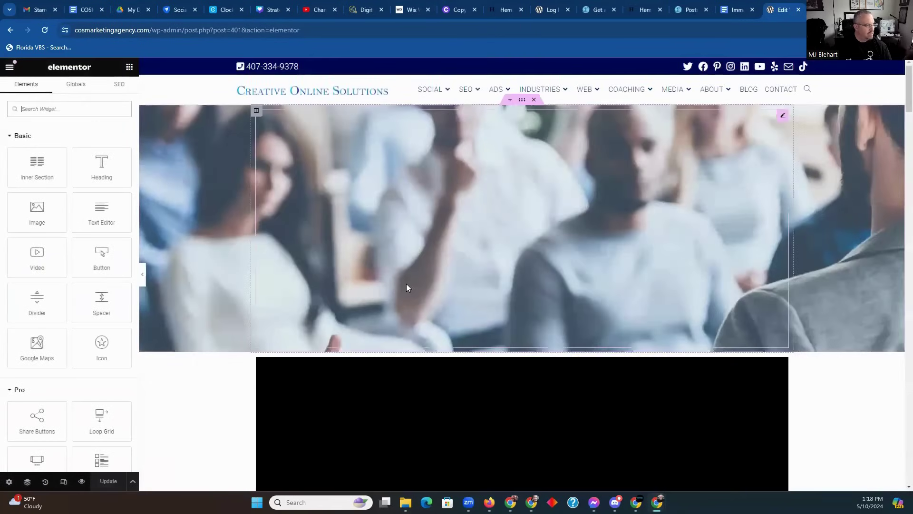
scroll(406, 285, "down", 5)
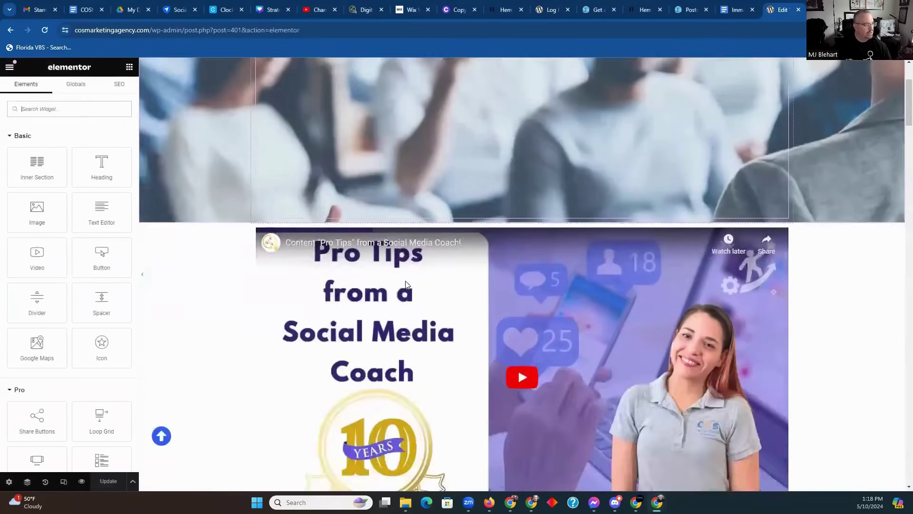
scroll(405, 284, "down", 2)
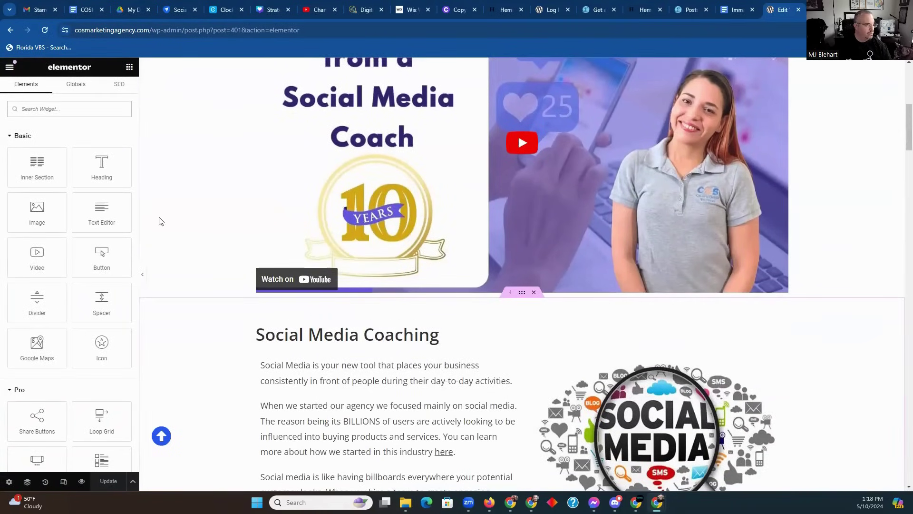
left_click(120, 86)
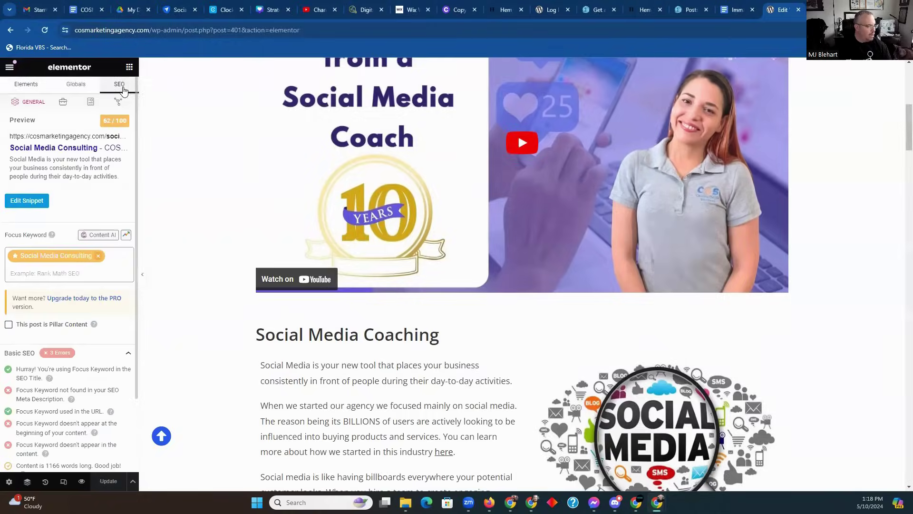